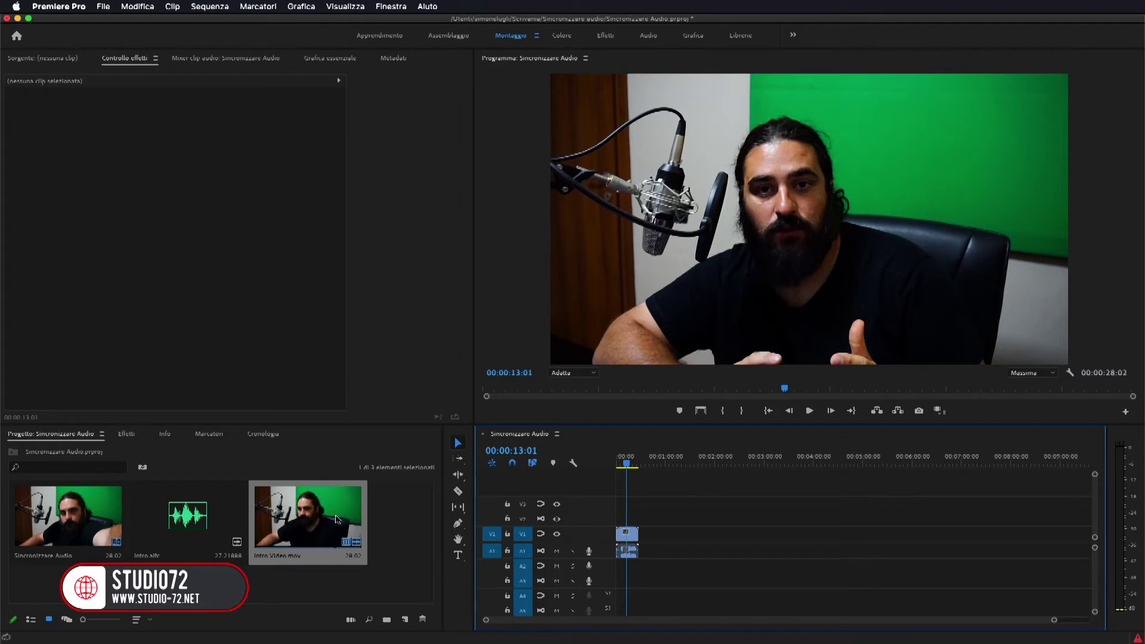
Place Intro.aifc from the Project panel on audio tracks A2–A3, beneath Intro Video.mov.
left_click(628, 467)
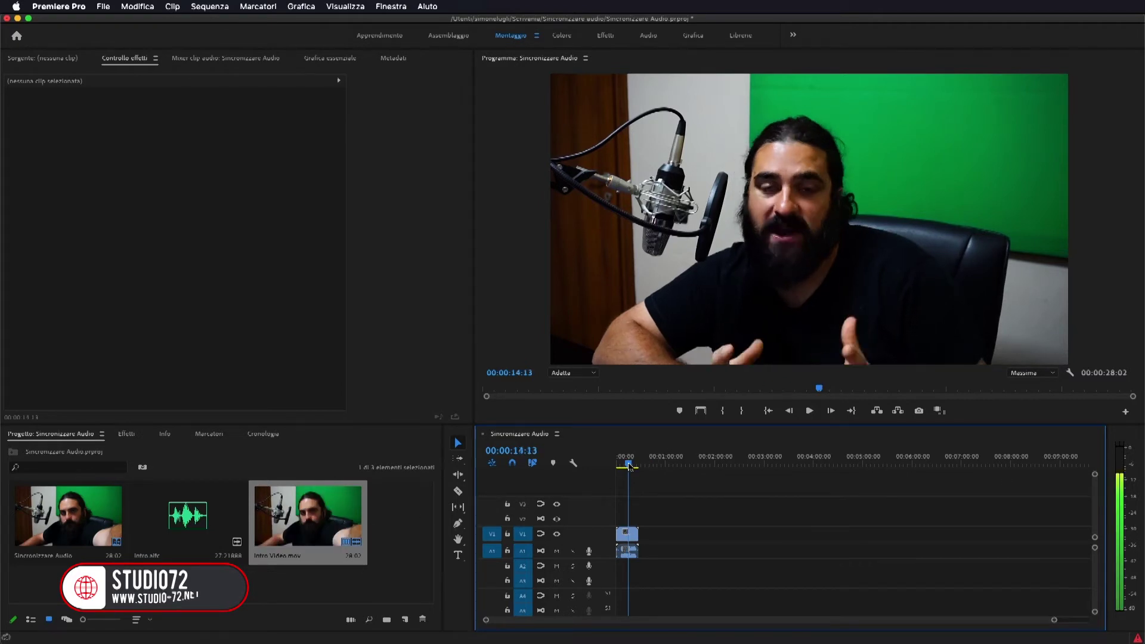
left_click_drag(628, 467, 626, 467)
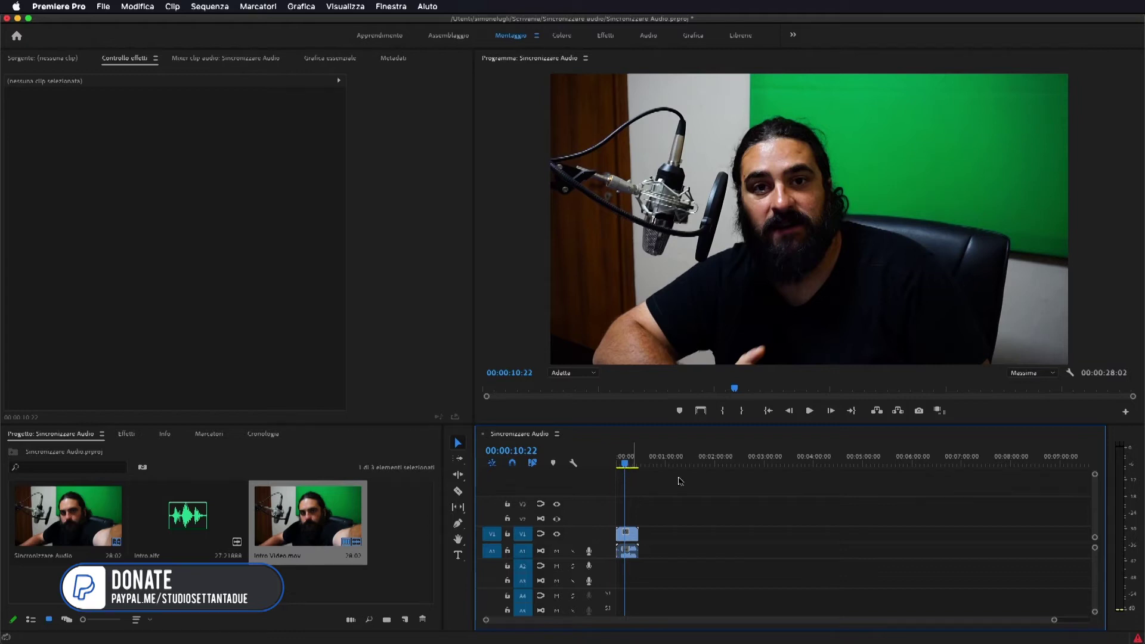
left_click_drag(1053, 620, 859, 632)
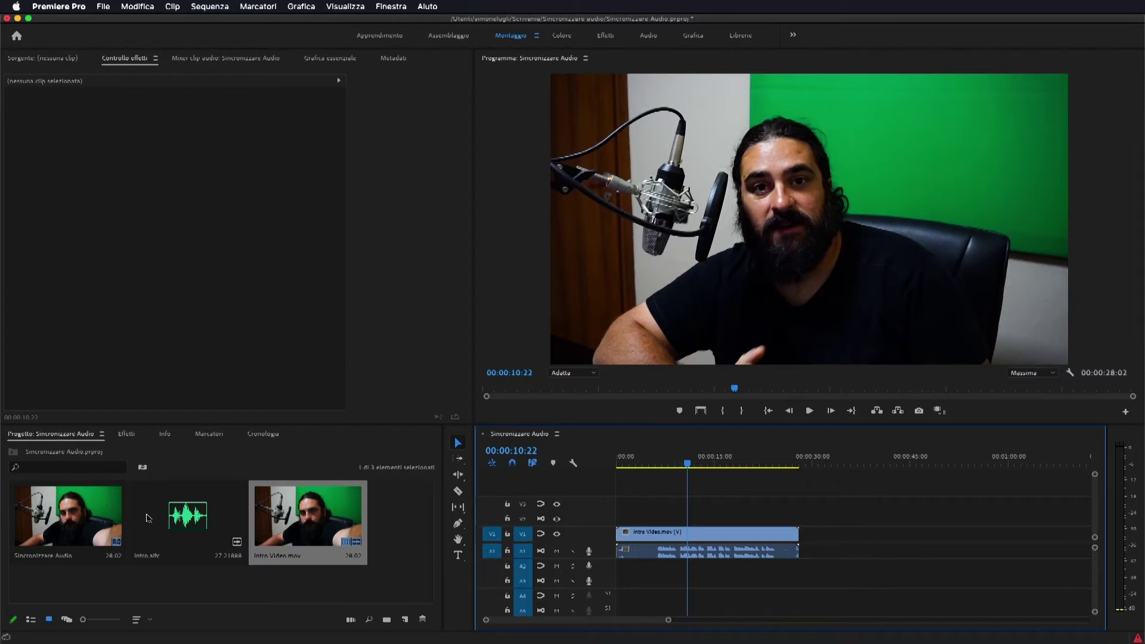
left_click_drag(148, 517, 699, 602)
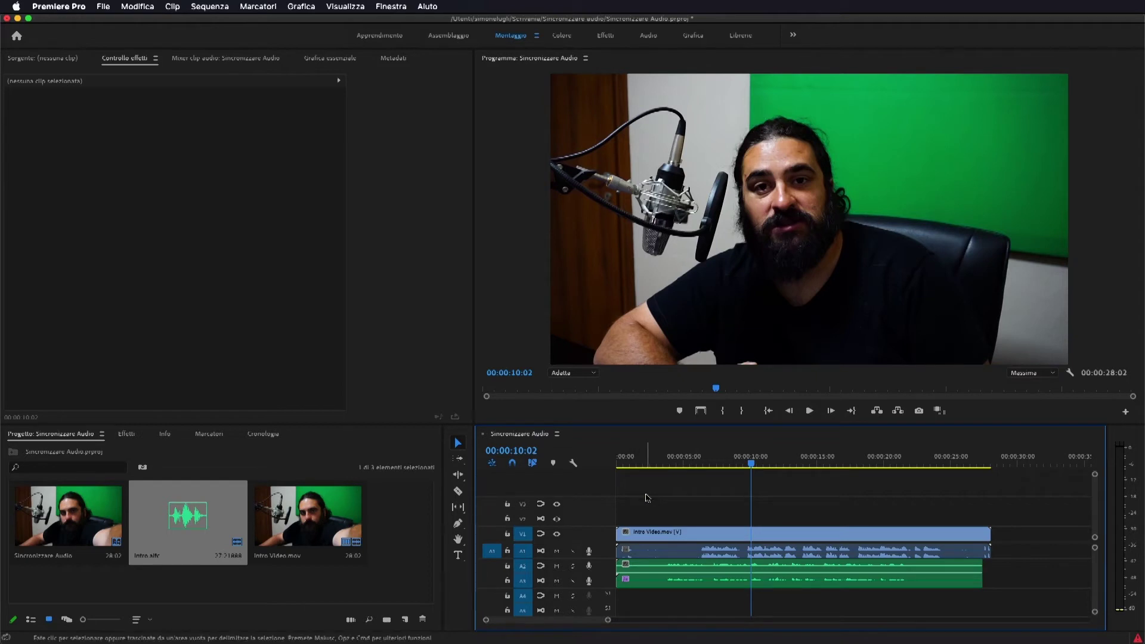
Trim about 4 s off the video's start, the audio's start and 3 s off the video's end; move the video to 00:00:00:00.
left_click_drag(621, 528, 672, 527)
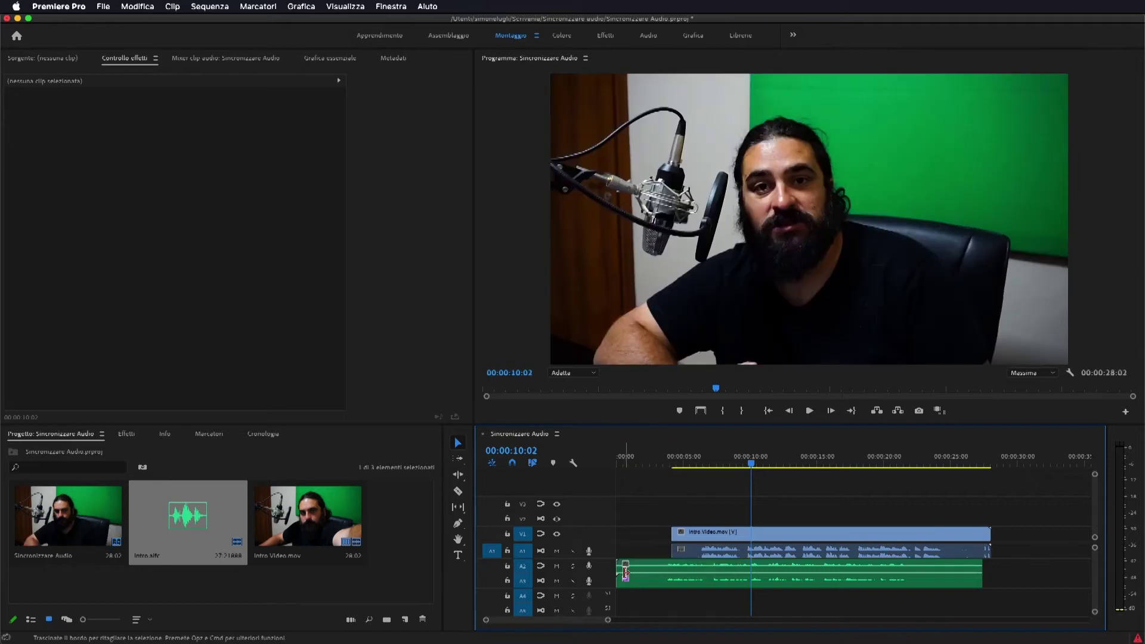
mouse_move(617, 566)
left_mouse_down()
mouse_move(658, 565)
mouse_move(654, 580)
left_mouse_up()
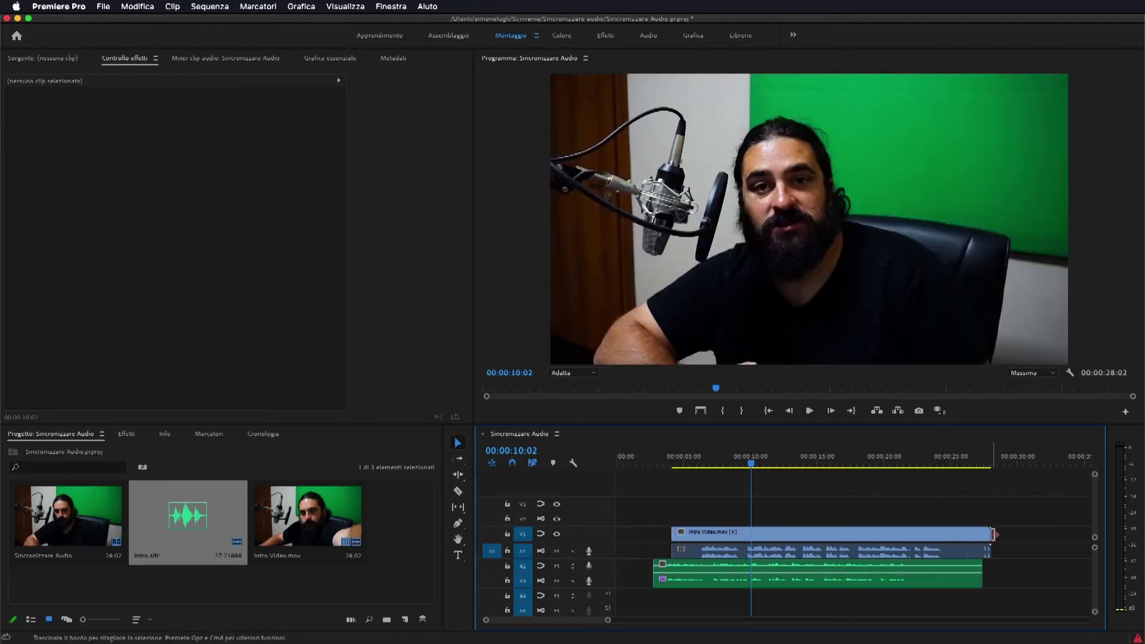
mouse_move(989, 534)
left_mouse_down()
mouse_move(947, 539)
mouse_move(917, 581)
left_mouse_up()
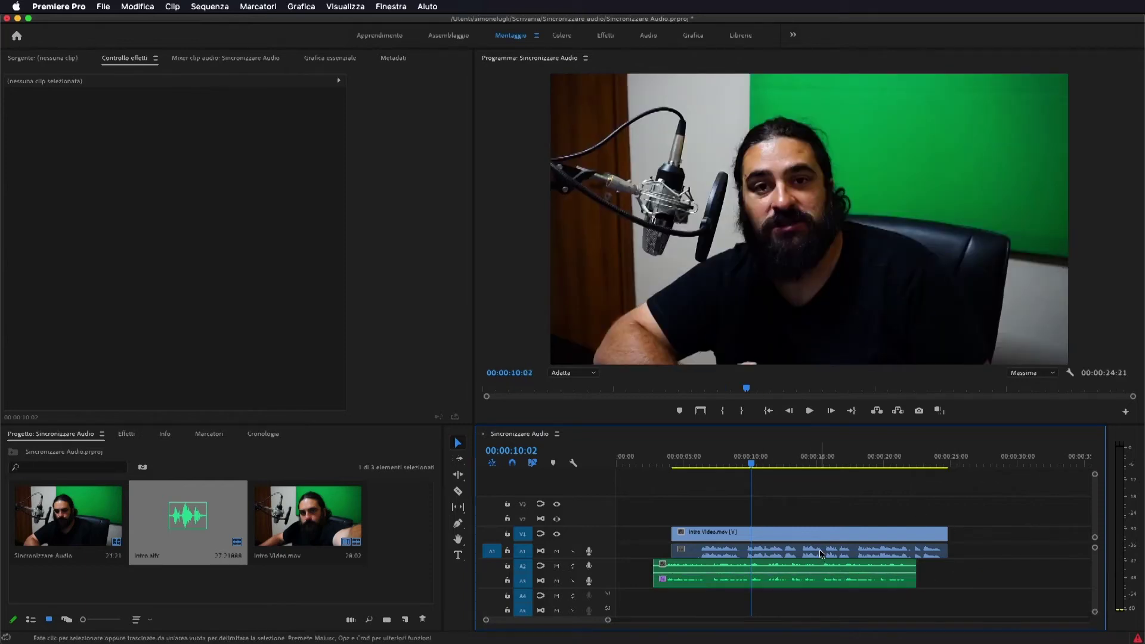
left_click_drag(809, 549, 750, 545)
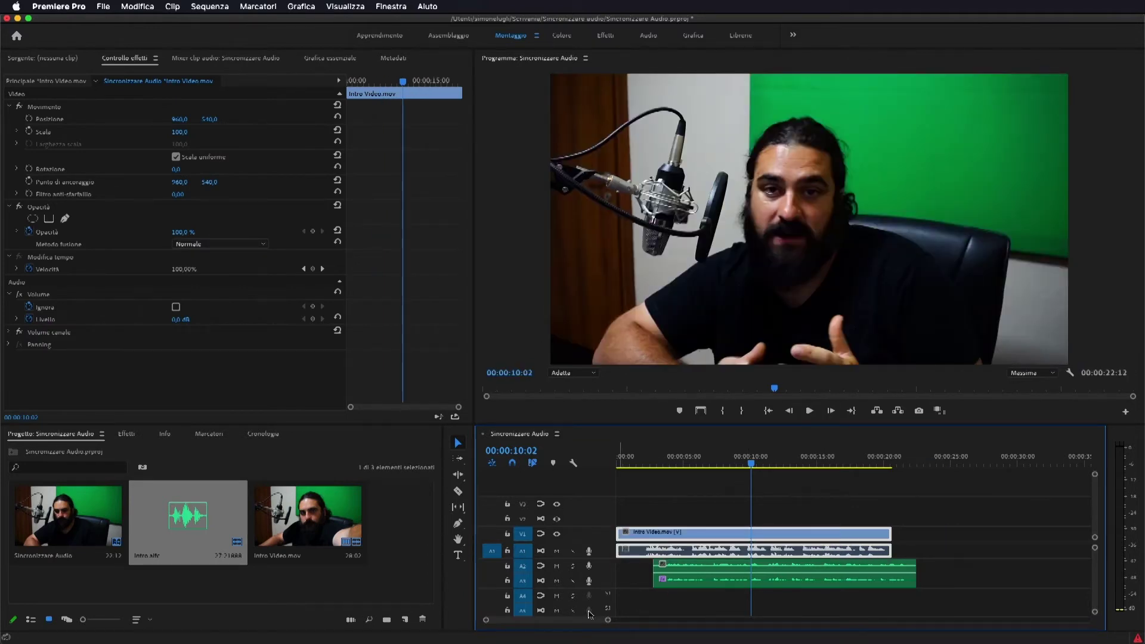
Select both green Intro.aifc clips on A2 and A3 and link them with Collega.
left_click_drag(606, 622, 576, 621)
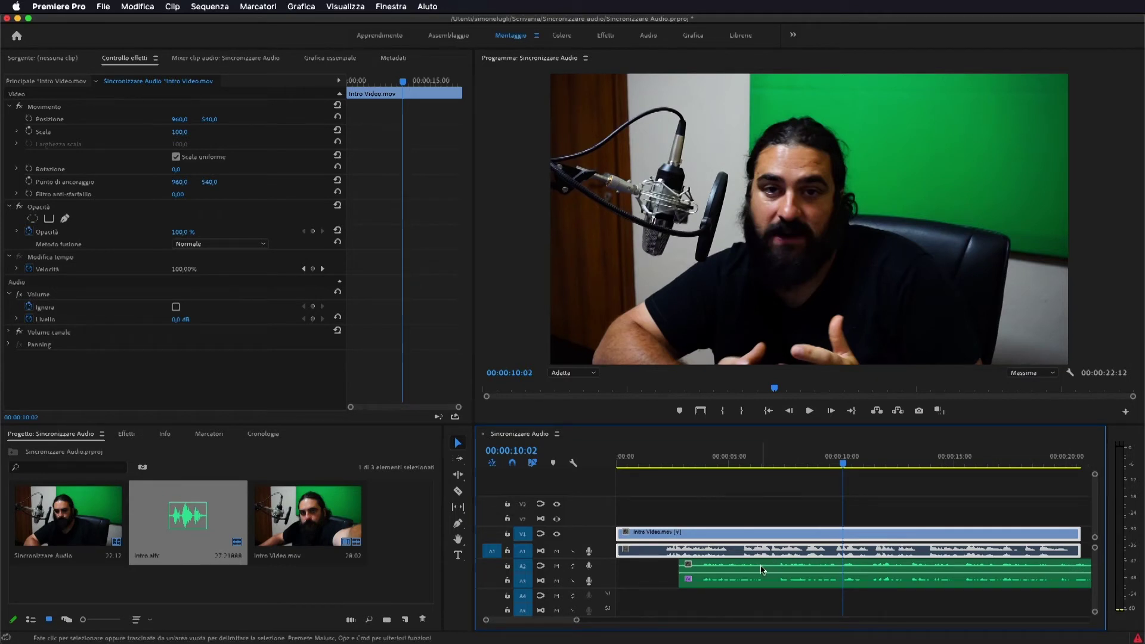
left_click(761, 569)
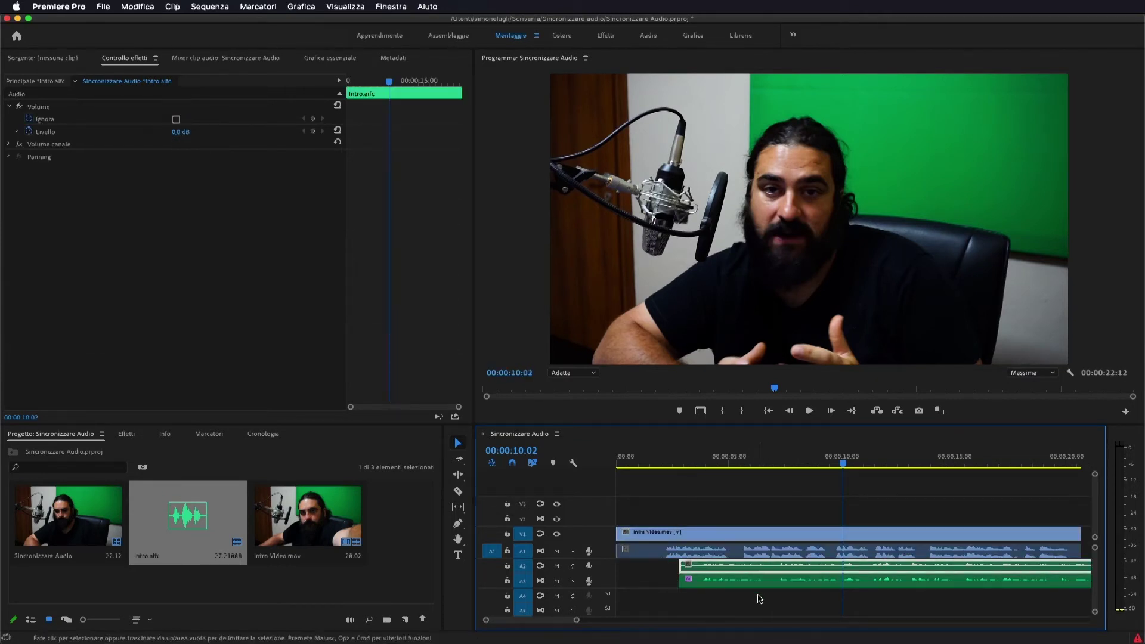
left_click_drag(759, 598, 748, 567)
right_click(747, 568)
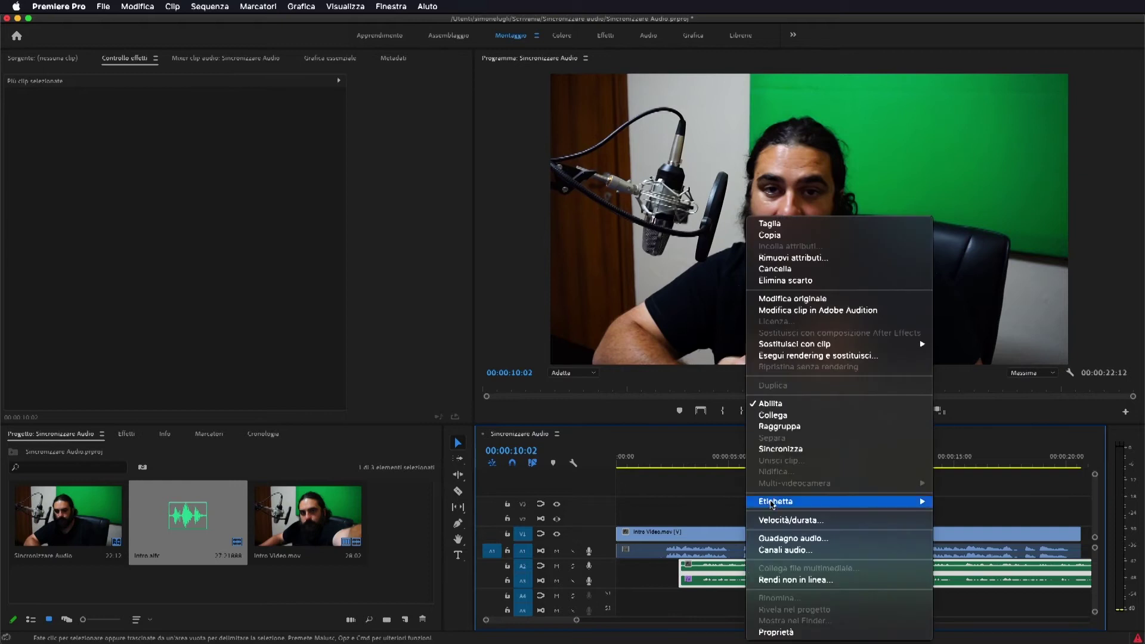
left_click(733, 578)
right_click(733, 568)
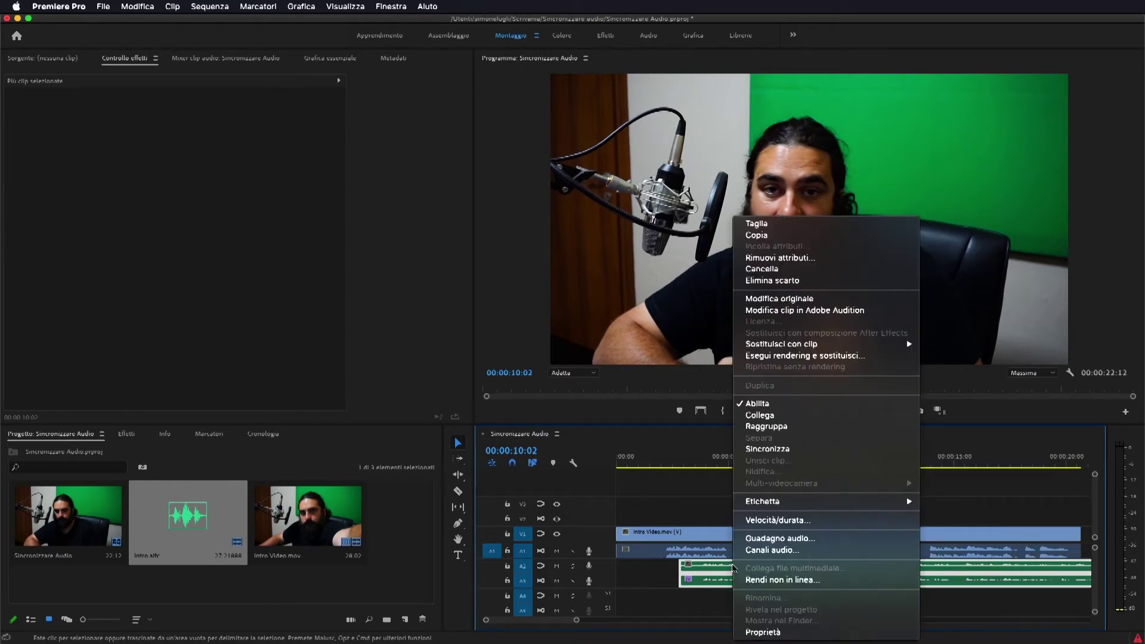
left_click(760, 415)
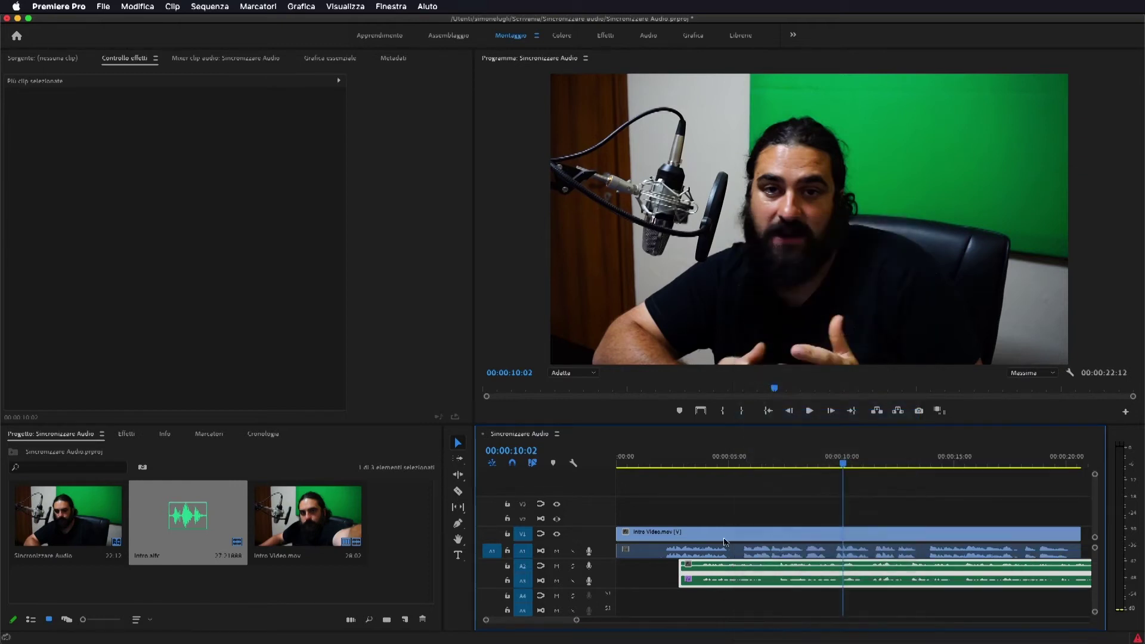
left_click(691, 608)
Move the linked Intro.aifc clips so they begin at 00:00:00:00 beneath the video.
left_click_drag(709, 576, 647, 562)
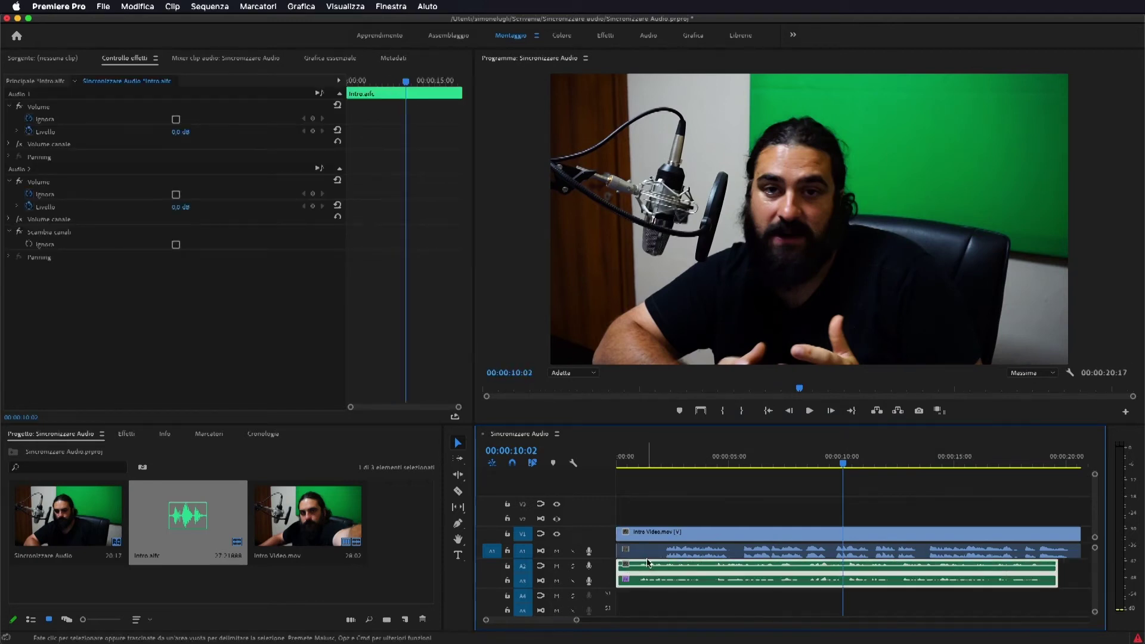
key("super+z")
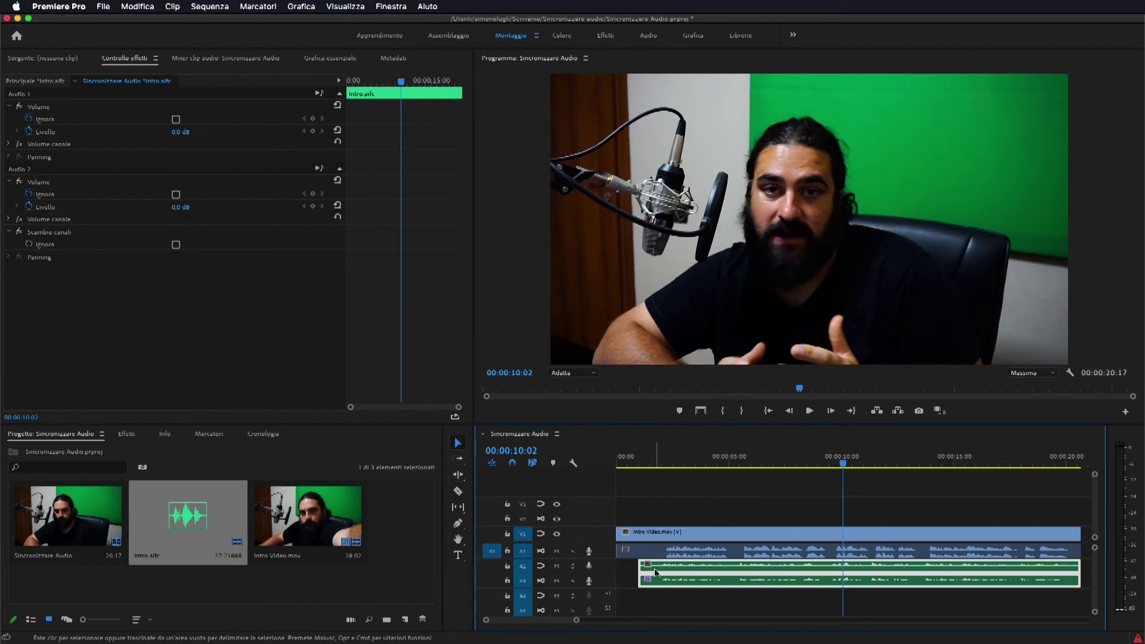
left_click_drag(576, 623, 564, 621)
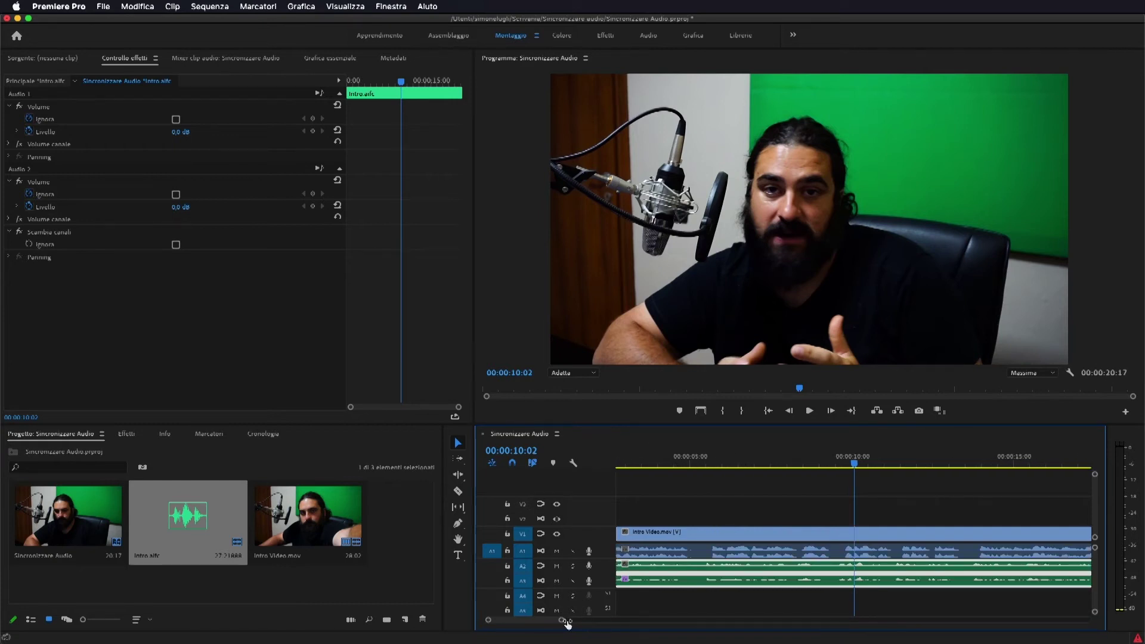
left_click_drag(696, 566, 714, 577)
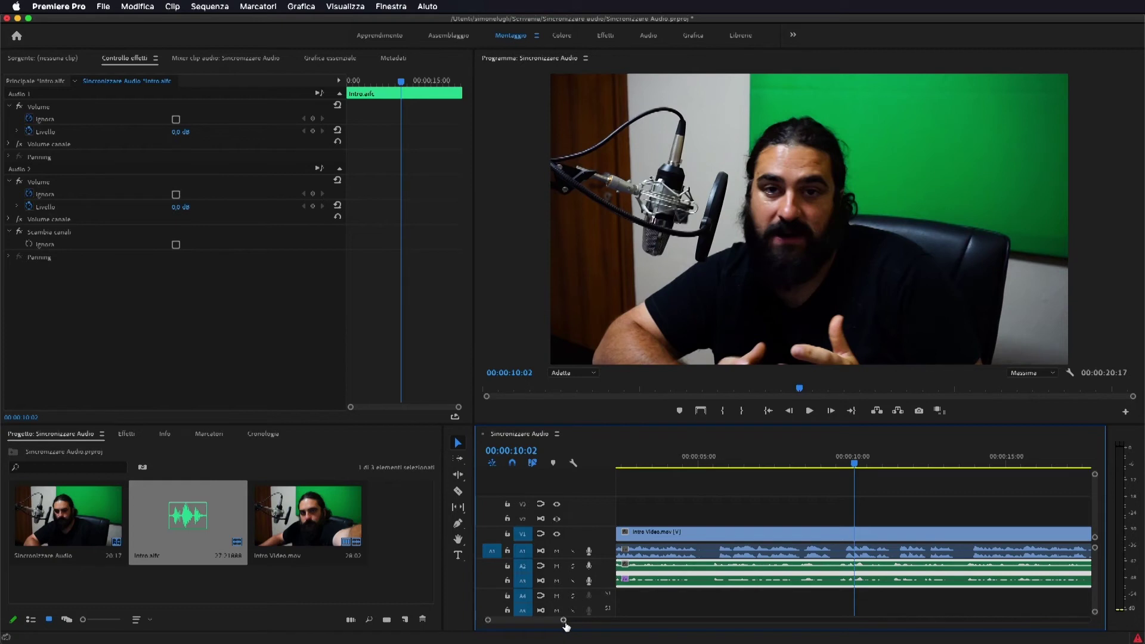
left_click_drag(564, 621, 588, 621)
left_click_drag(786, 570, 763, 556)
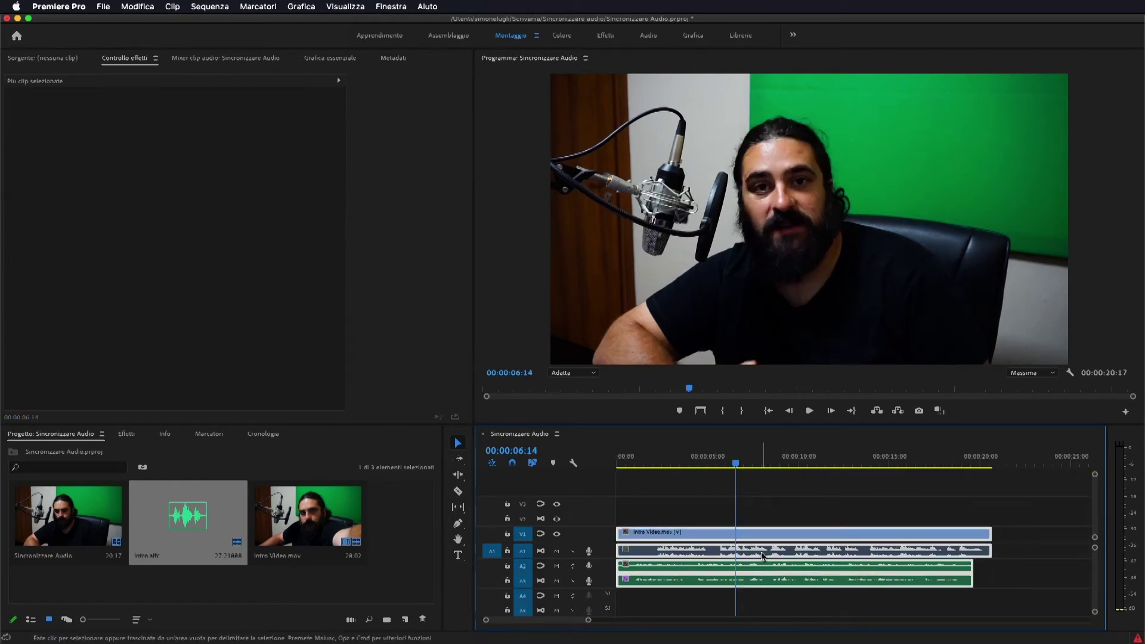
Sincronizza the clips by Audio, using Canale traccia 1, in the Sincronizza clip dialog.
right_click(671, 556)
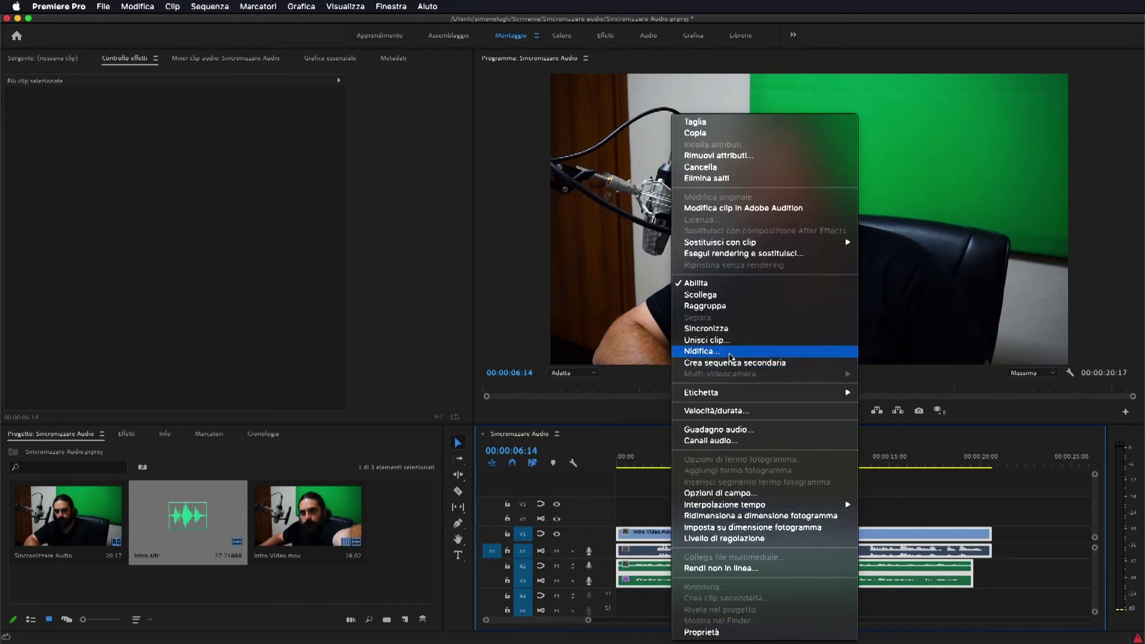
left_click(721, 329)
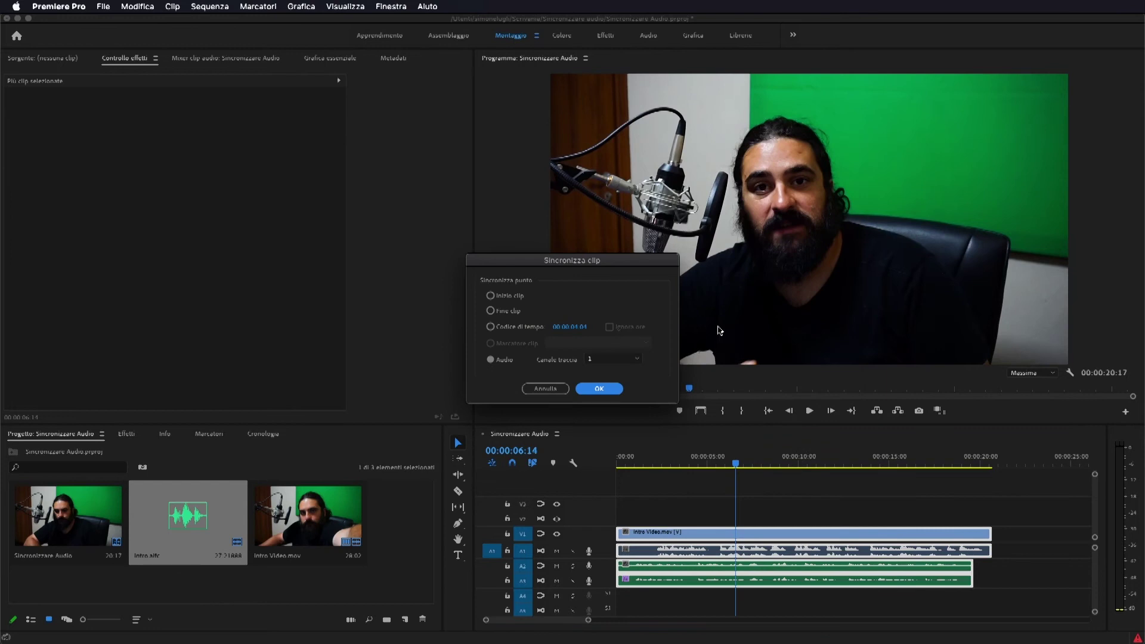
left_click(491, 296)
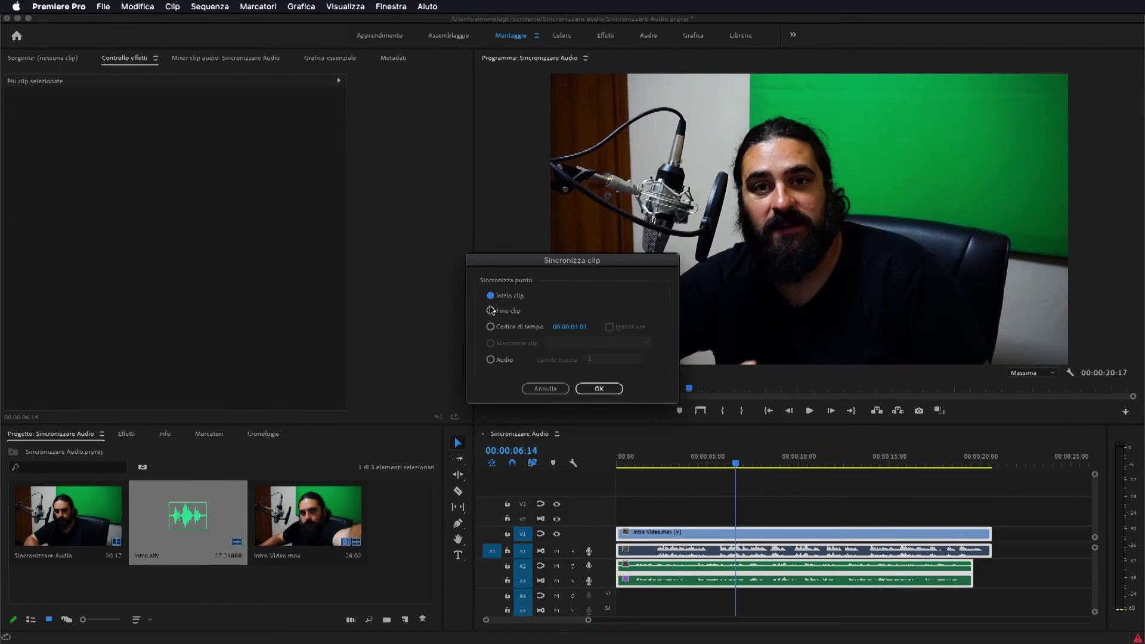
left_click(490, 327)
left_click(491, 360)
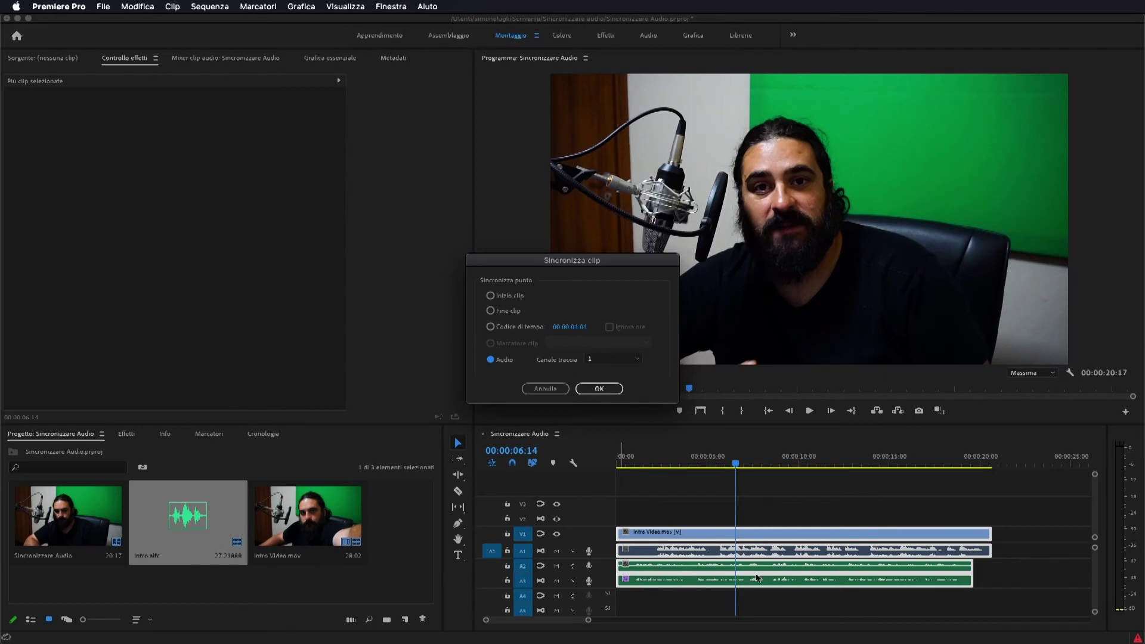
left_click(598, 390)
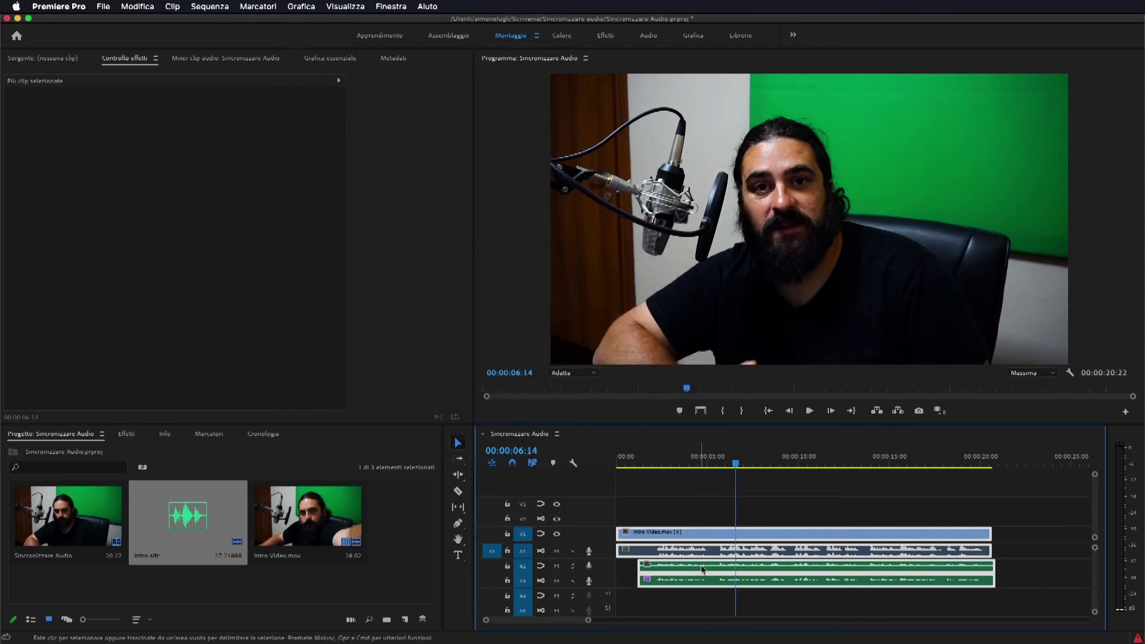
left_click_drag(589, 622, 568, 621)
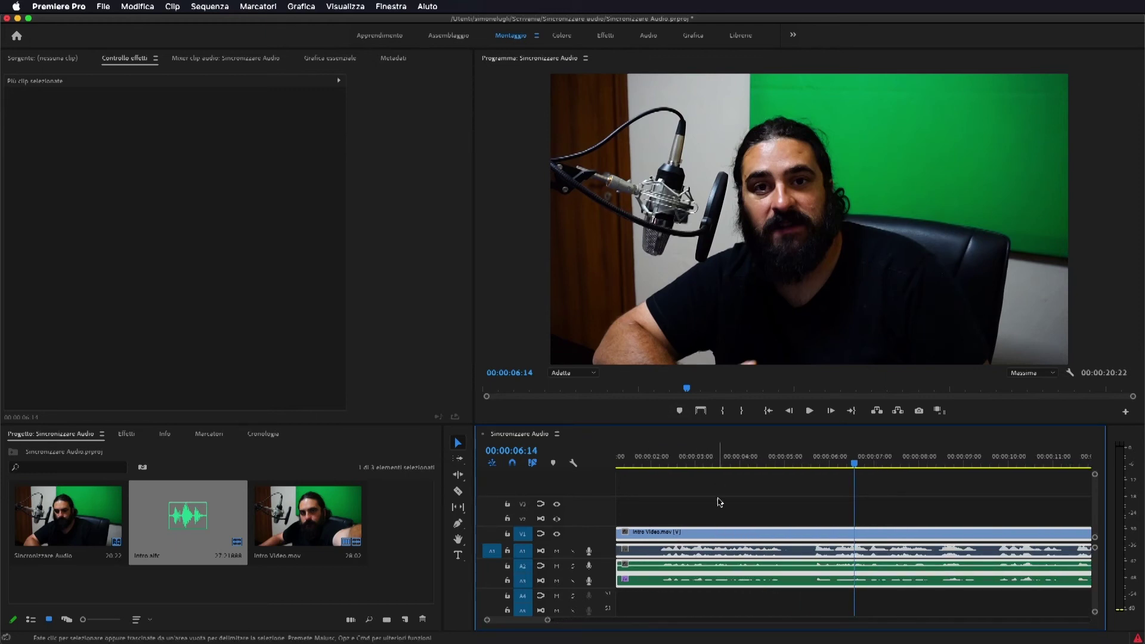
left_click_drag(547, 624, 579, 622)
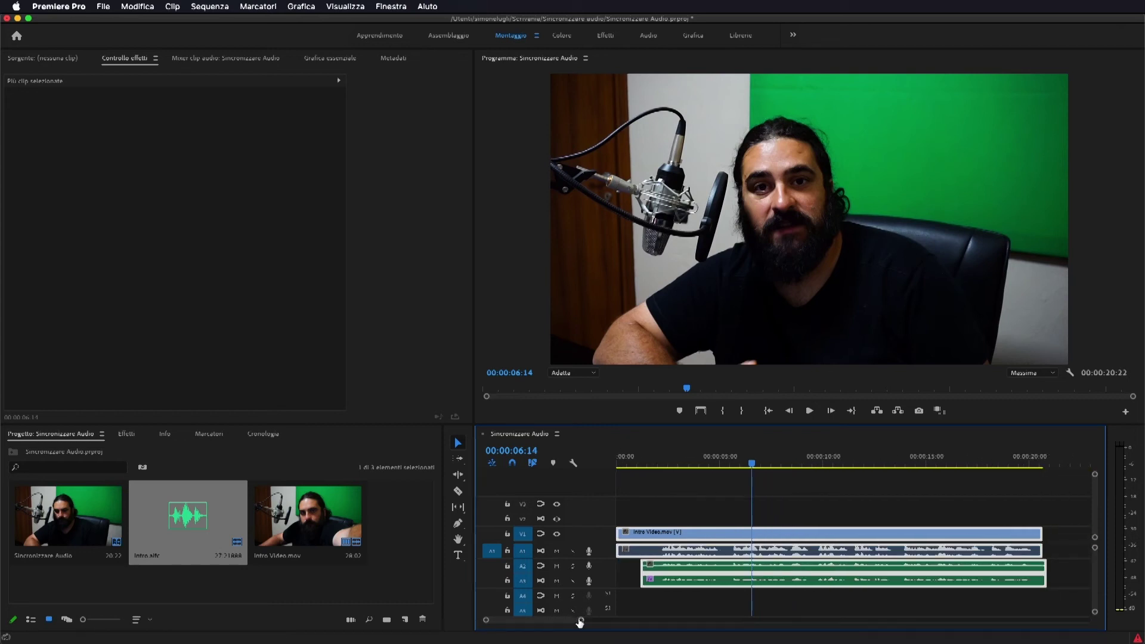